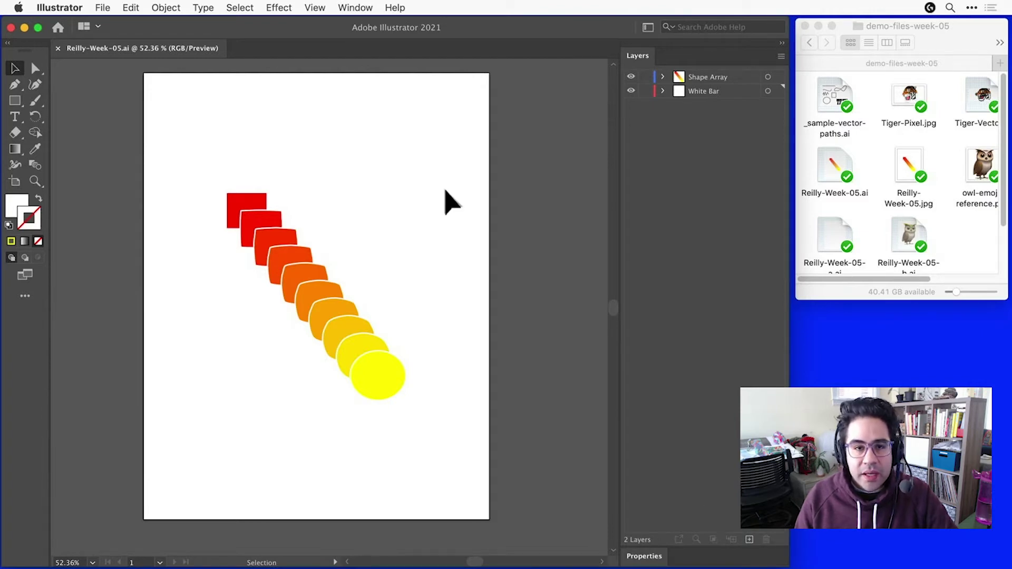
Step: Bring up the Layers panel and drag the White Bar layer above Shape Array
{"action": "left_click", "coordinate": [352, 8]}
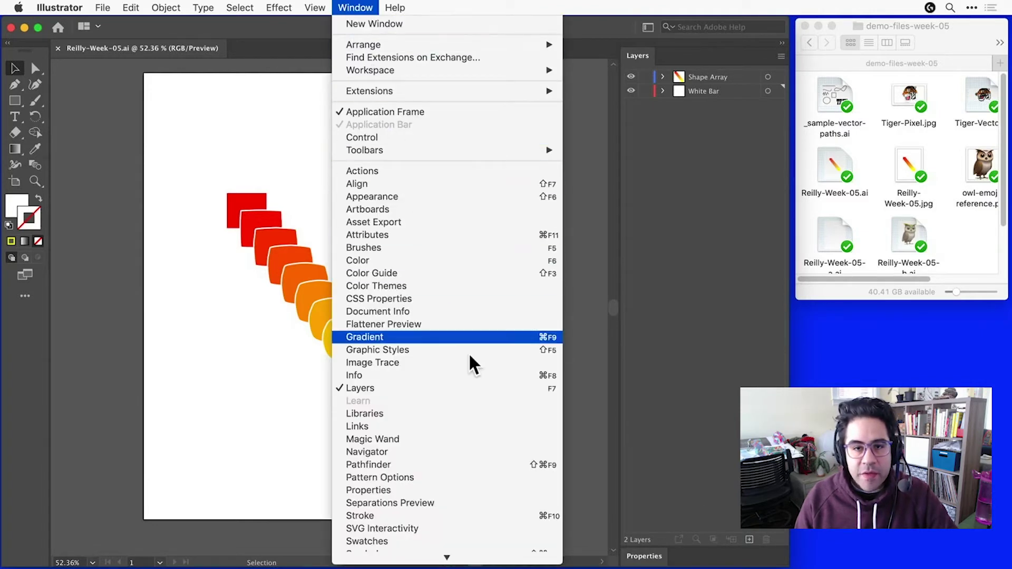
{"action": "left_click", "coordinate": [477, 387]}
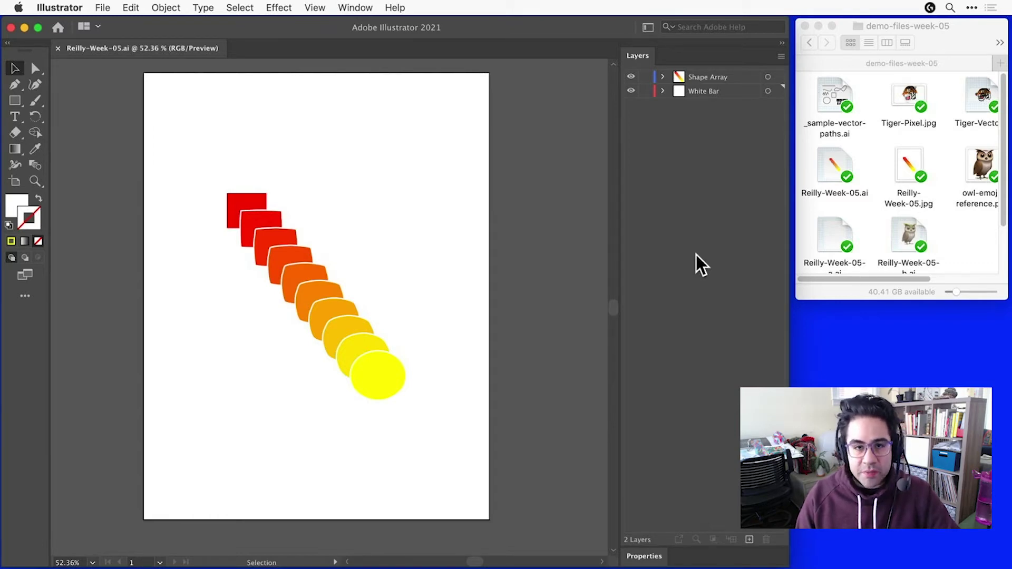
{"action": "left_click", "coordinate": [741, 90]}
{"action": "left_click_drag", "start_coordinate": [739, 91], "coordinate": [742, 74]}
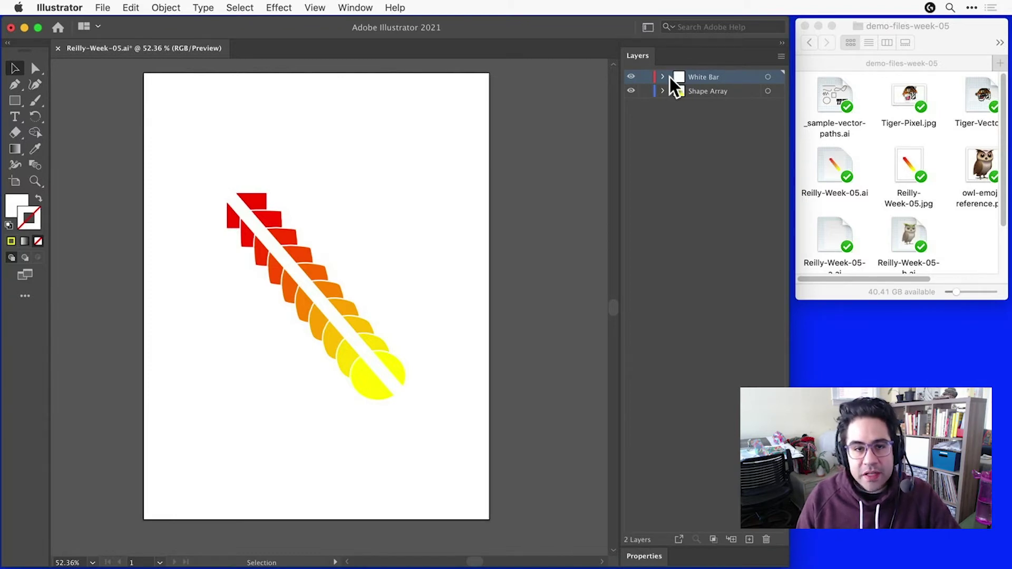
Step: Hide and reshow the White Bar and Shape Array artwork, then lock White Bar
{"action": "left_click", "coordinate": [630, 77]}
{"action": "left_click", "coordinate": [630, 76]}
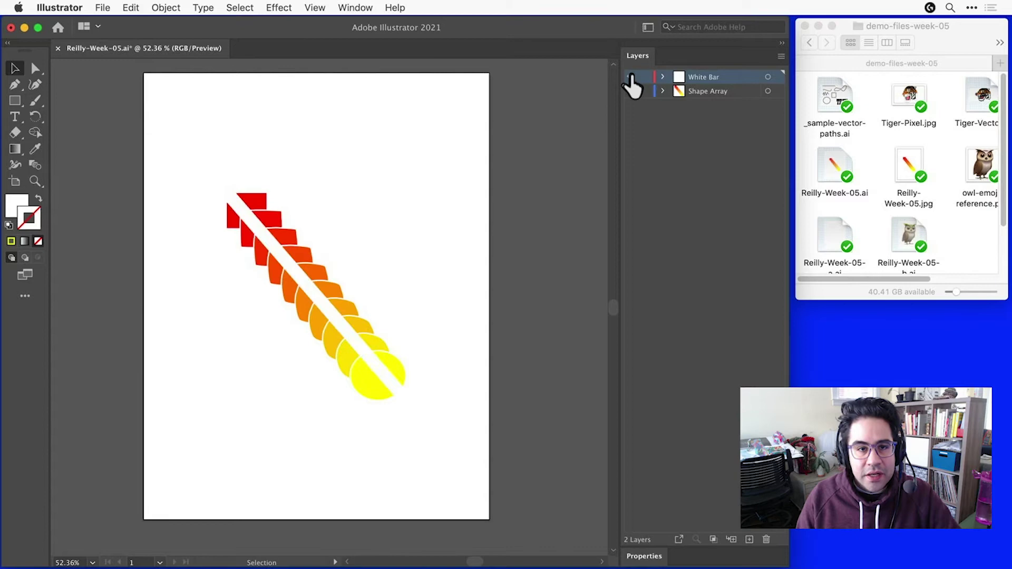
{"action": "left_click", "coordinate": [631, 90]}
{"action": "left_click", "coordinate": [631, 91]}
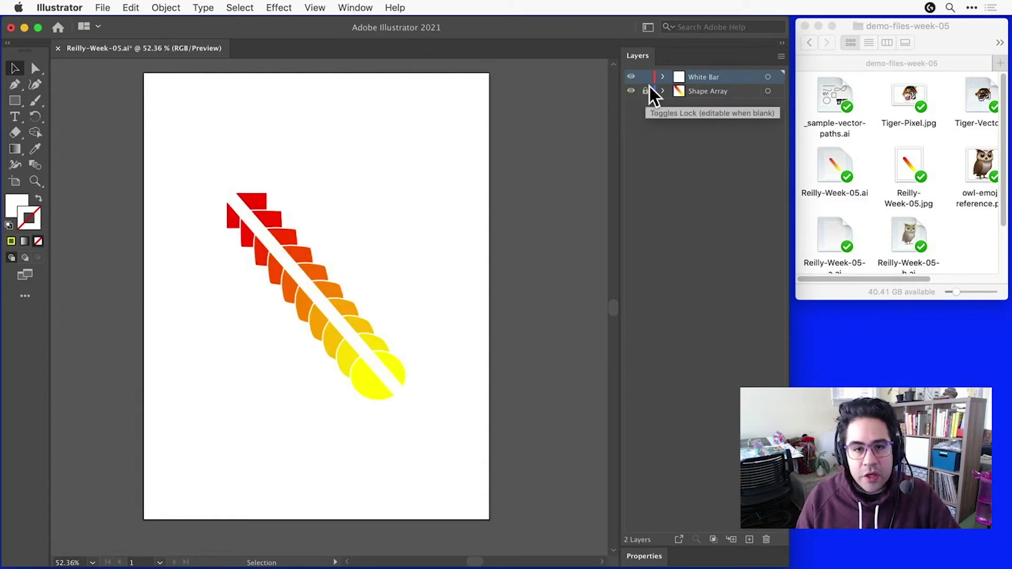
{"action": "left_click", "coordinate": [645, 77]}
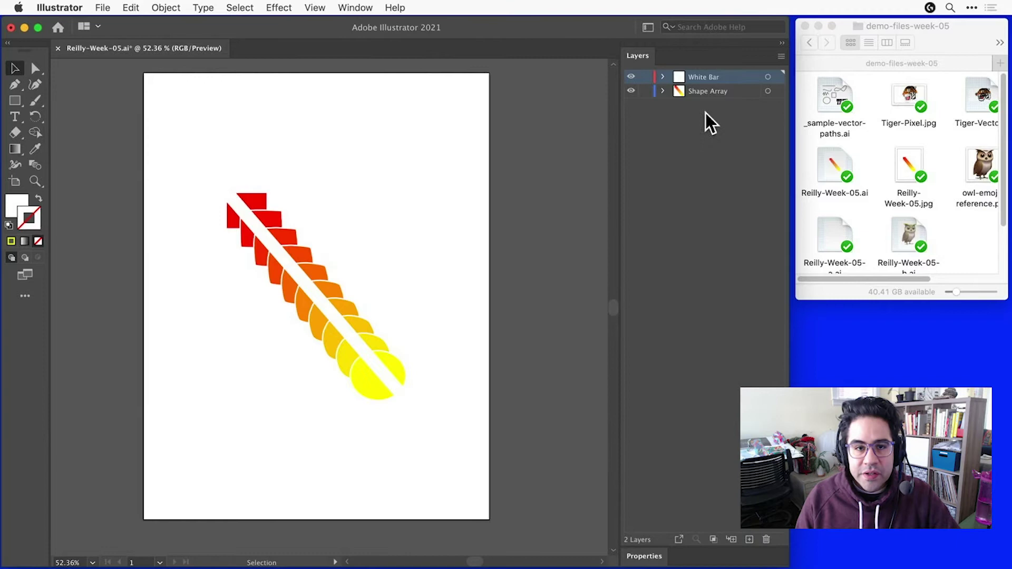
Step: Rename White Bar to 'hi' and undo it, then unlock White Bar and drag it below Shape Array
{"action": "double_click", "coordinate": [707, 78]}
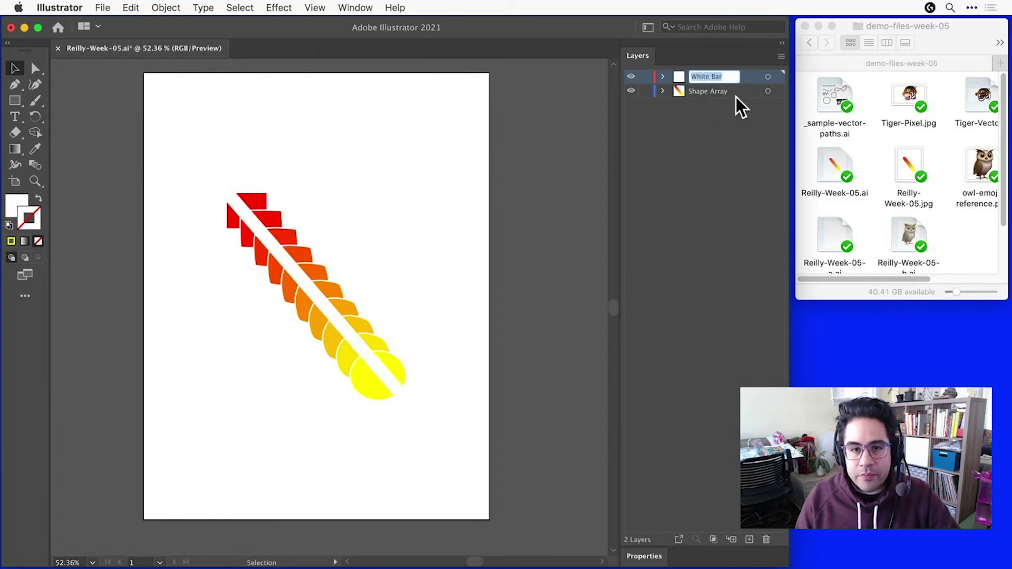
{"action": "type", "text": "hi"}
{"action": "key", "text": "Return"}
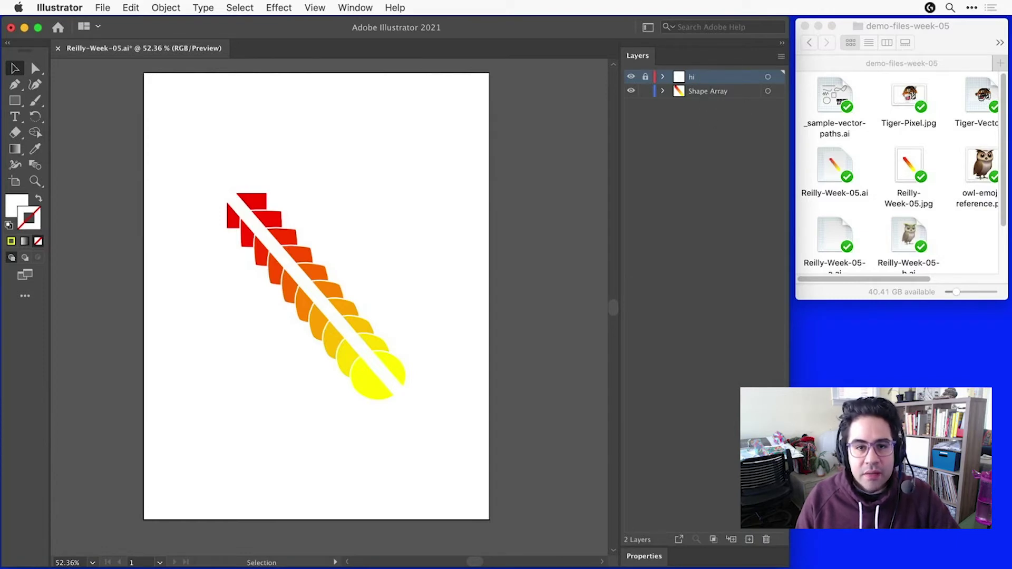
{"action": "key", "text": "super+z"}
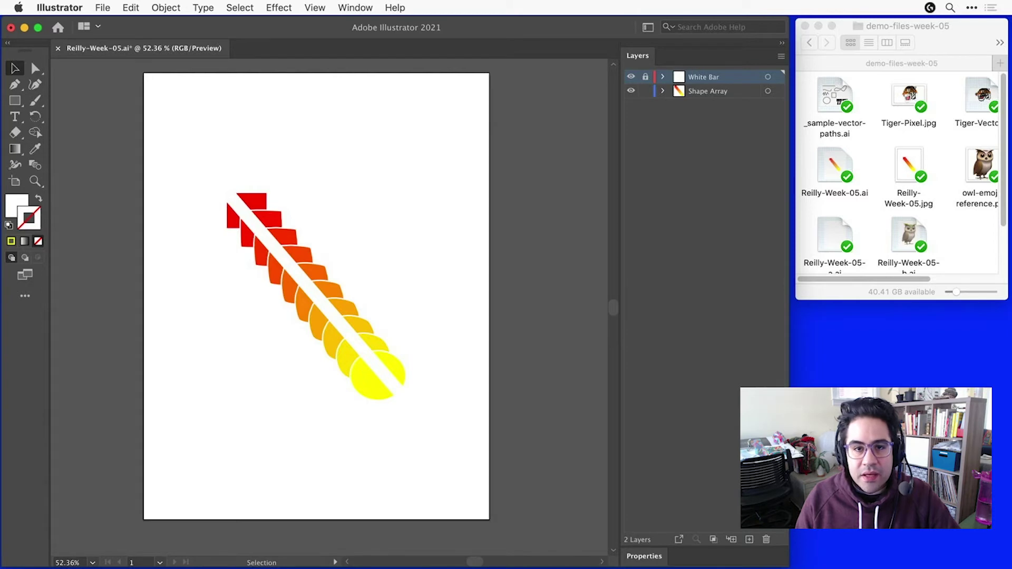
{"action": "left_click", "coordinate": [646, 77]}
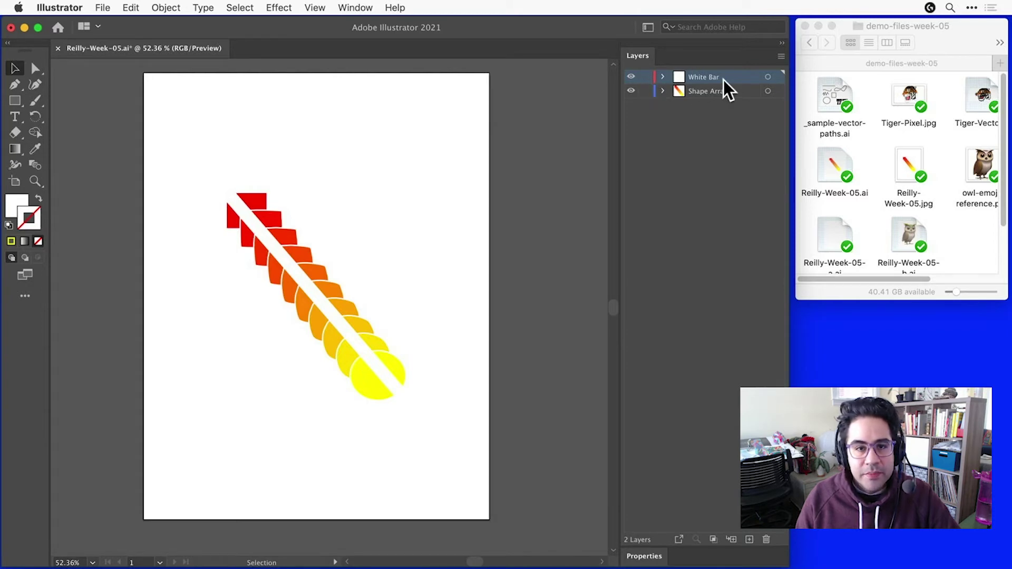
{"action": "left_click_drag", "start_coordinate": [723, 80], "coordinate": [724, 141]}
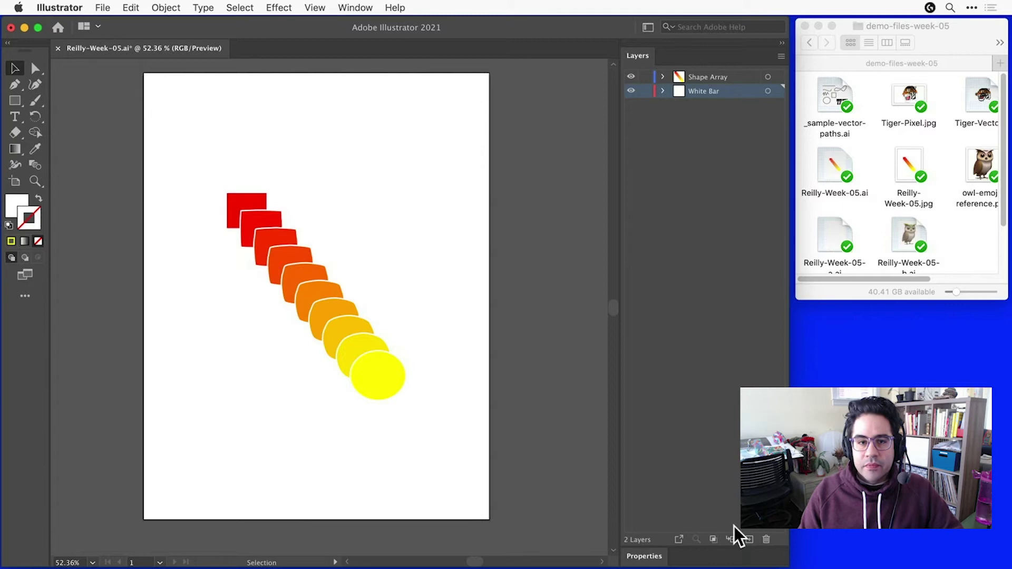
Step: Expand the Shape Array layer to list its ten <Path> sublayers
{"action": "left_click", "coordinate": [663, 77]}
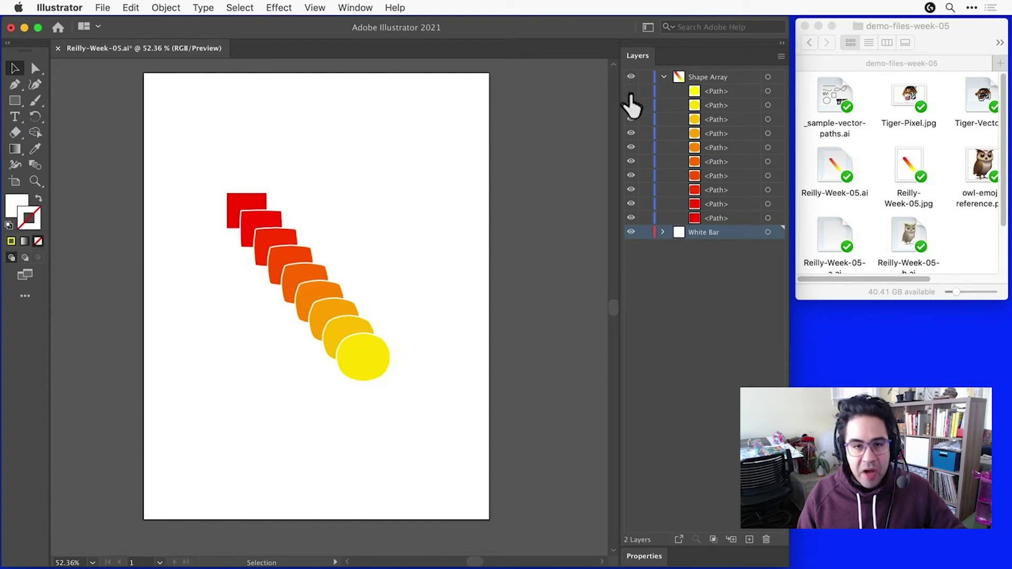
Step: Rename the top yellow path 'shape' and drag the fifth, orange path up just below it
{"action": "left_click", "coordinate": [645, 92]}
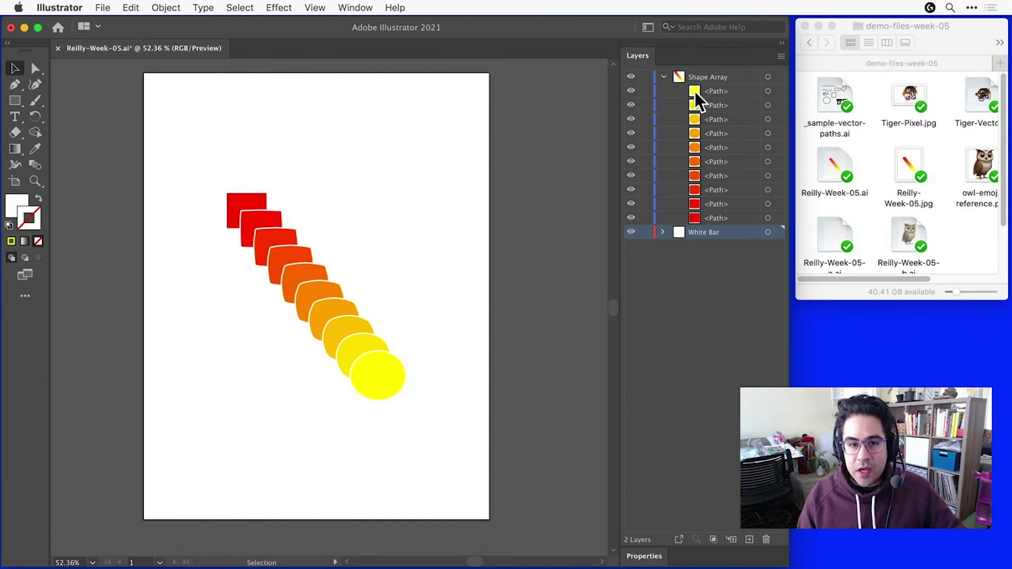
{"action": "left_click", "coordinate": [715, 92]}
{"action": "type", "text": "shape"}
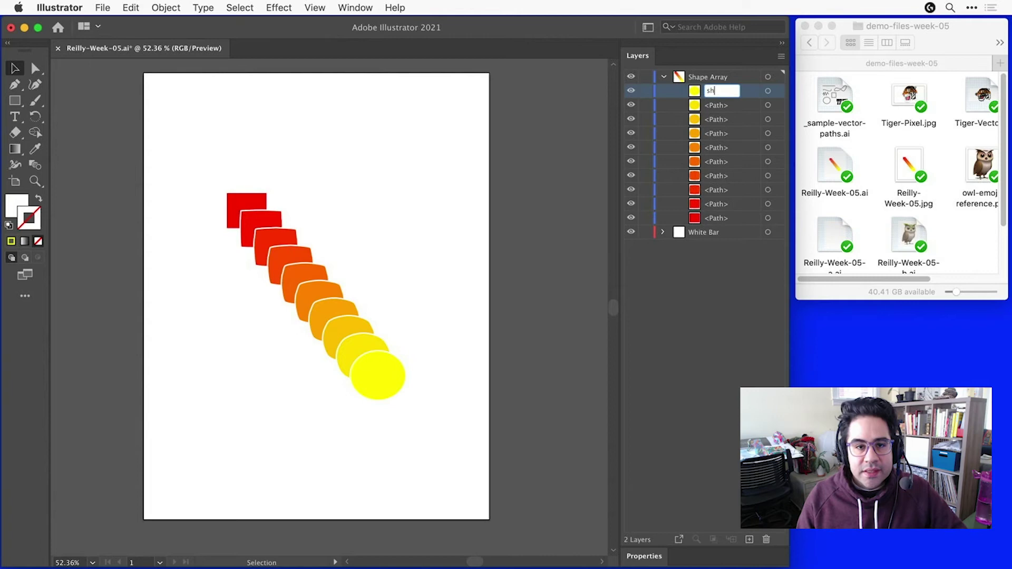
{"action": "key", "text": "Return"}
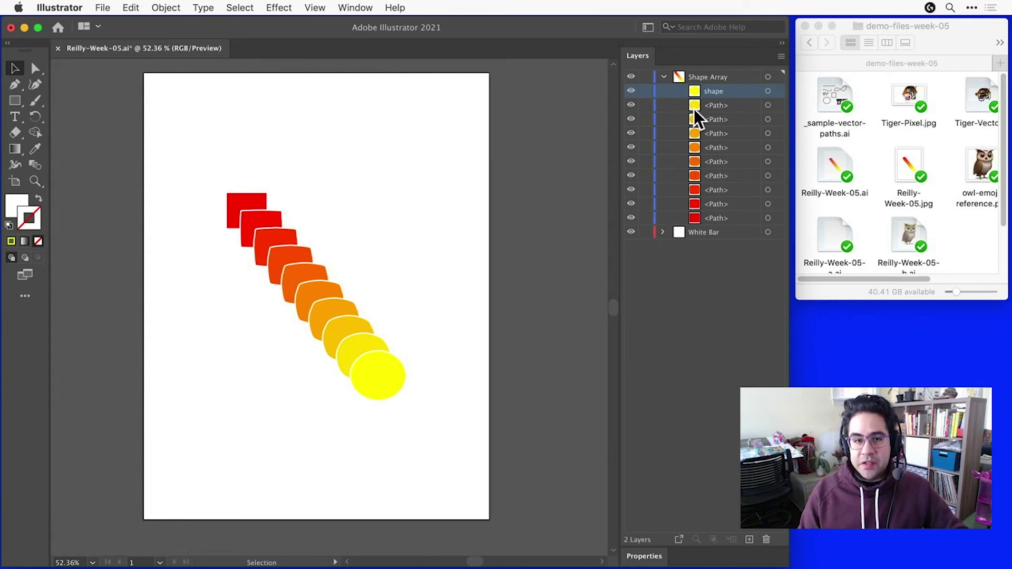
{"action": "left_click", "coordinate": [713, 162]}
{"action": "left_click_drag", "start_coordinate": [715, 164], "coordinate": [732, 105]}
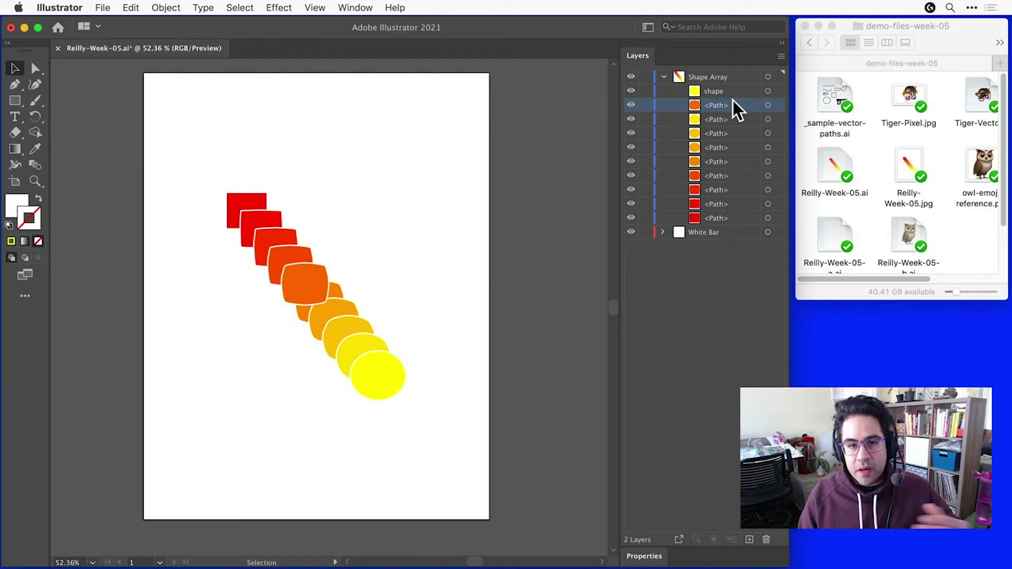
Step: Select the yellow path, extend the selection down through six paths, and add one separate path
{"action": "left_click", "coordinate": [739, 122], "text": "shift"}
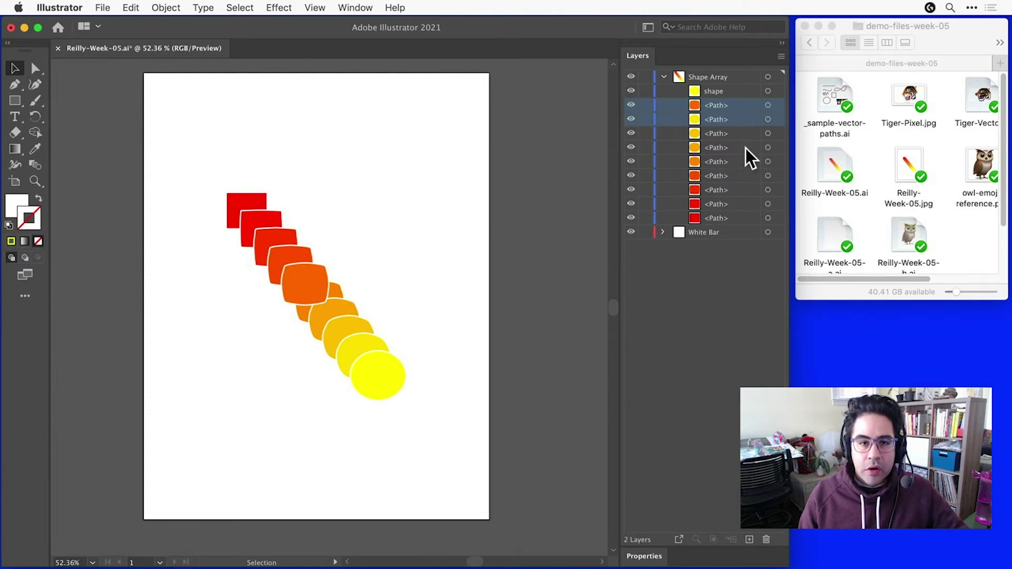
{"action": "left_click", "coordinate": [726, 175], "text": "shift"}
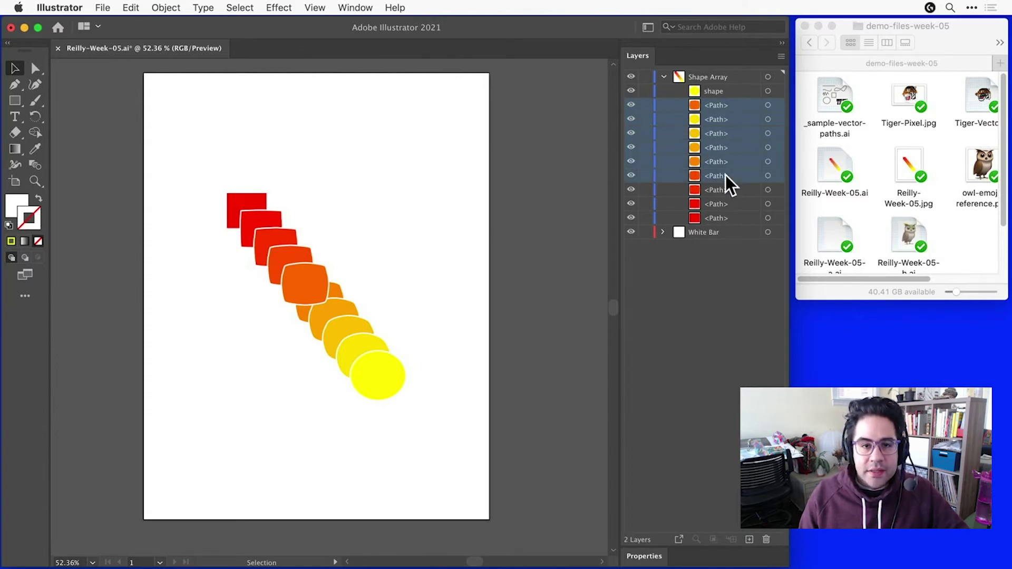
{"action": "left_click", "coordinate": [727, 205], "text": "super"}
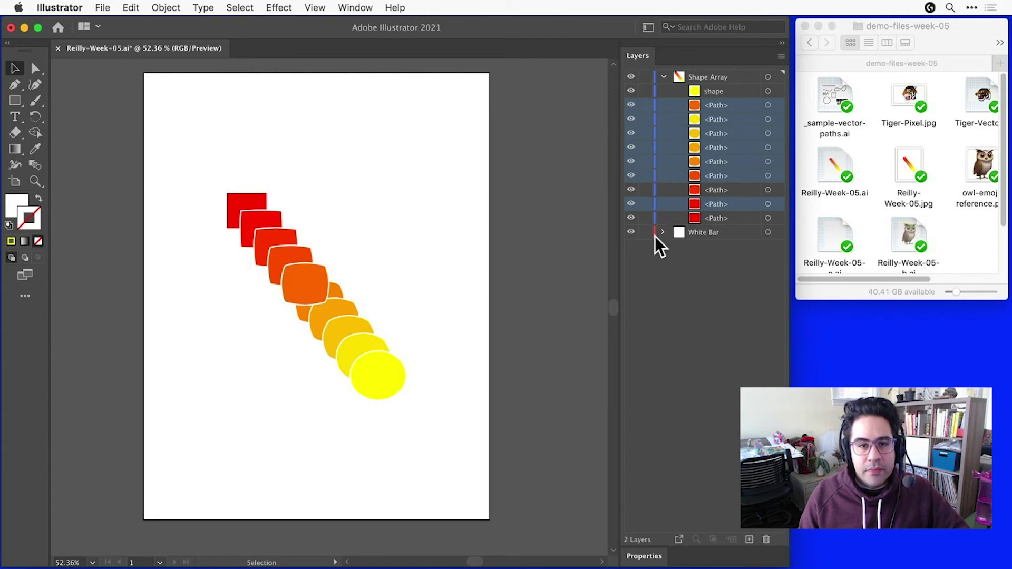
{"action": "left_click", "coordinate": [375, 383]}
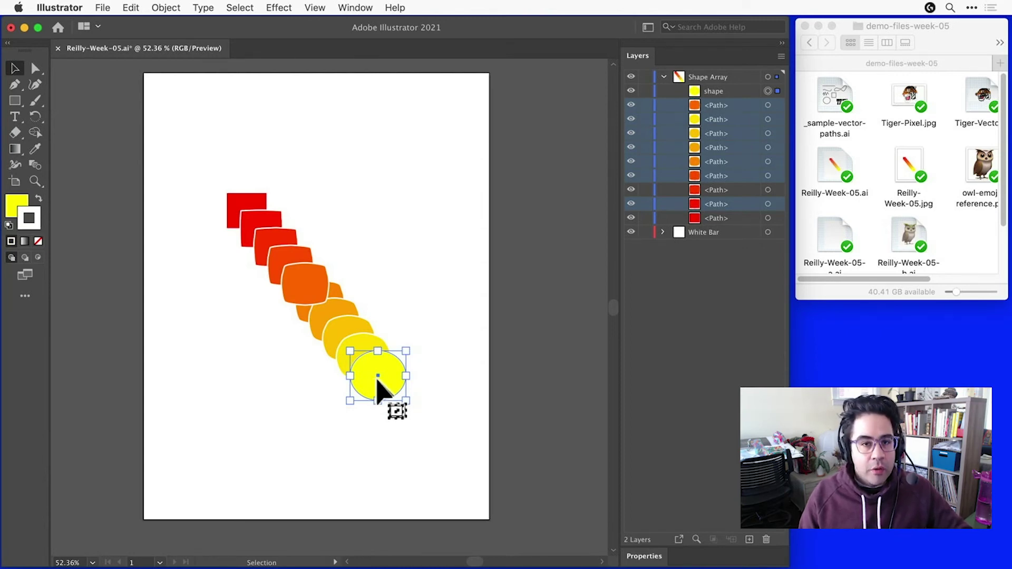
{"action": "left_click", "coordinate": [410, 407]}
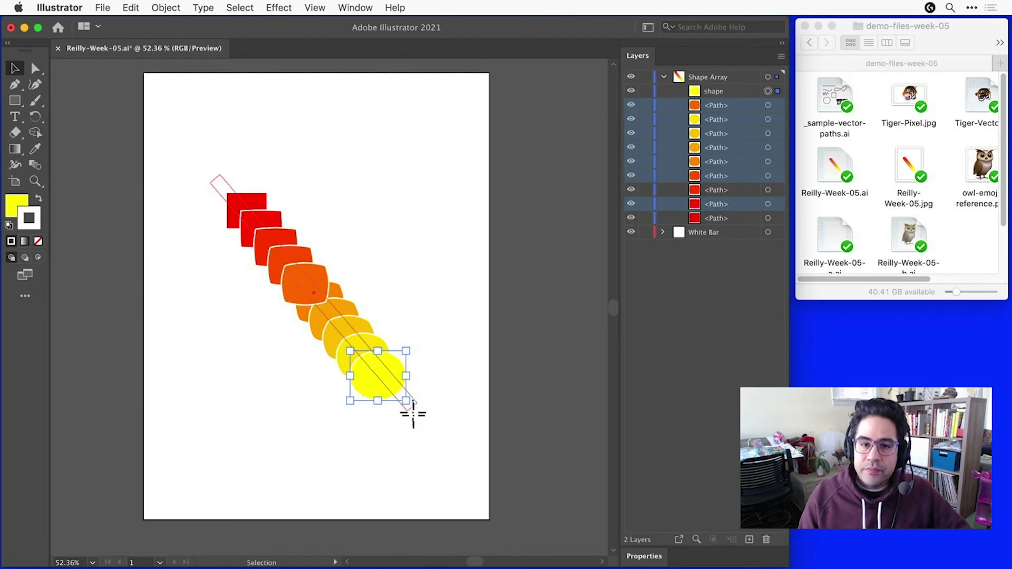
{"action": "left_click", "coordinate": [452, 420]}
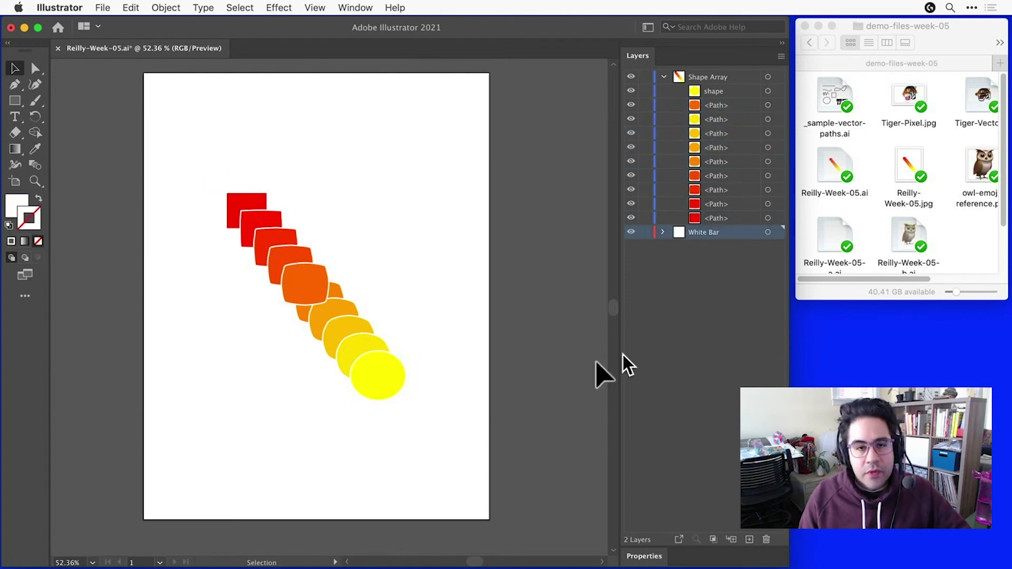
{"action": "double_click", "coordinate": [739, 235]}
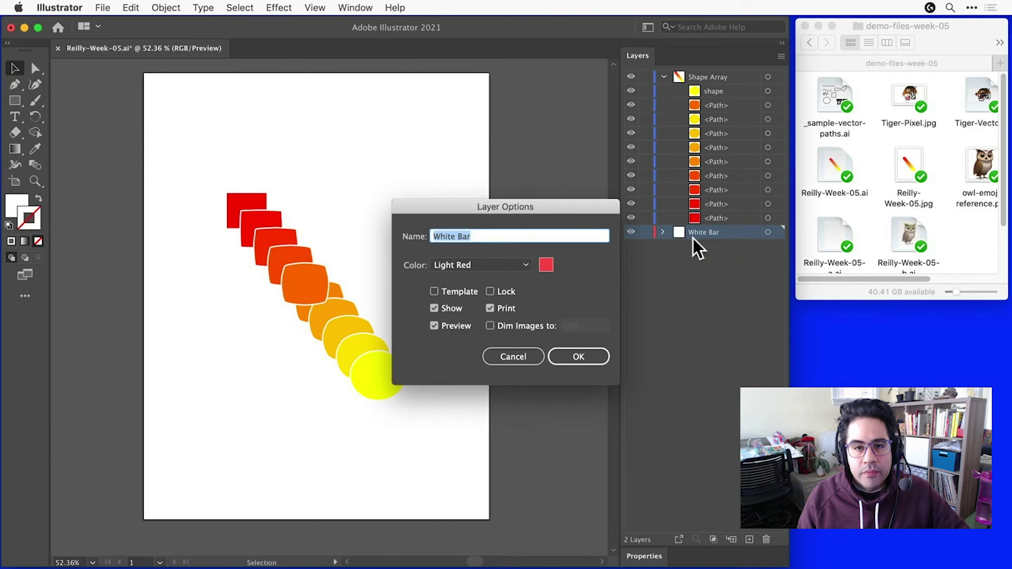
{"action": "left_click", "coordinate": [527, 264]}
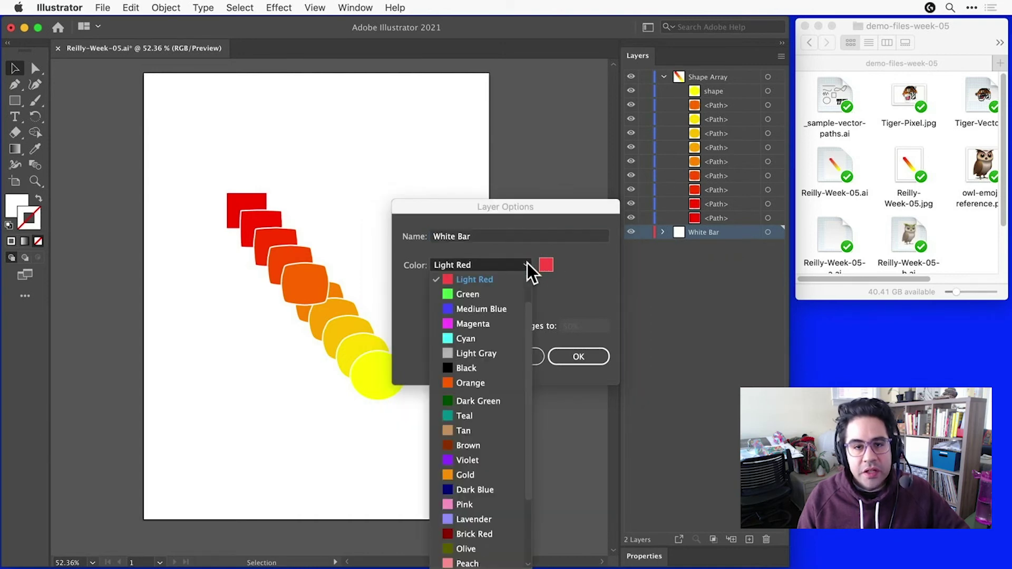
{"action": "left_click", "coordinate": [571, 276]}
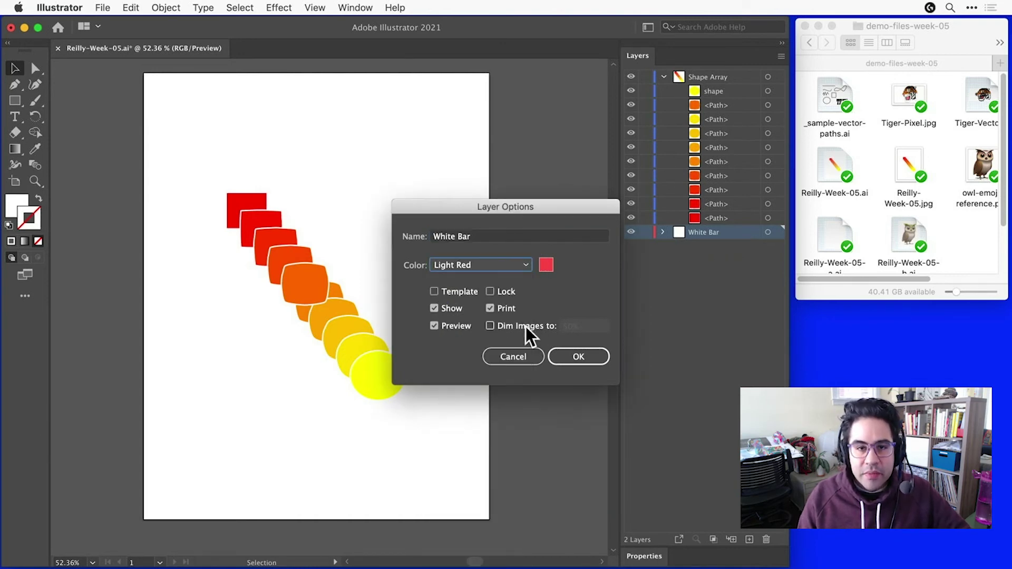
{"action": "left_click", "coordinate": [520, 357]}
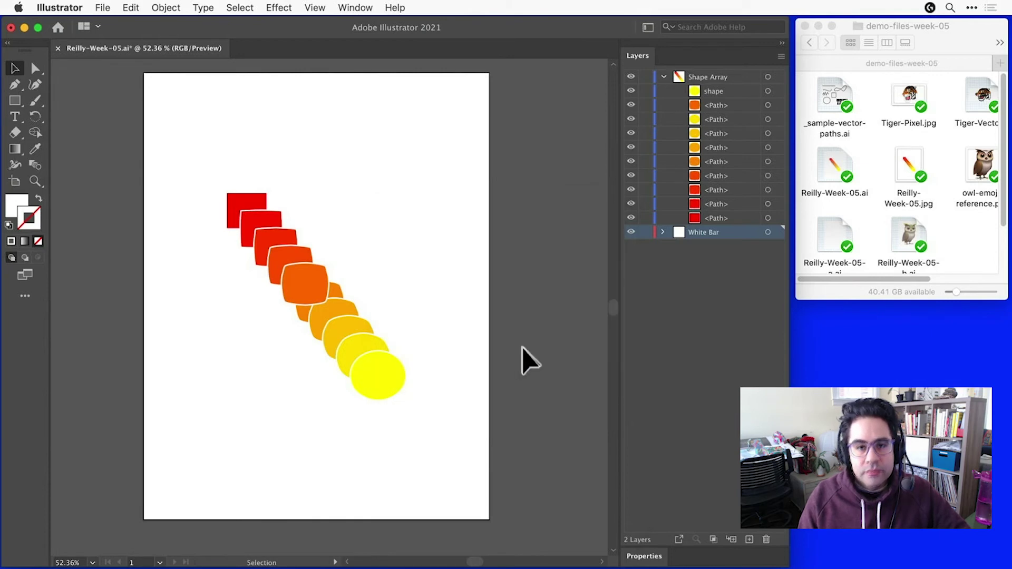
Step: Select the large yellow circle on the artboard with the Selection tool
{"action": "left_click", "coordinate": [381, 374]}
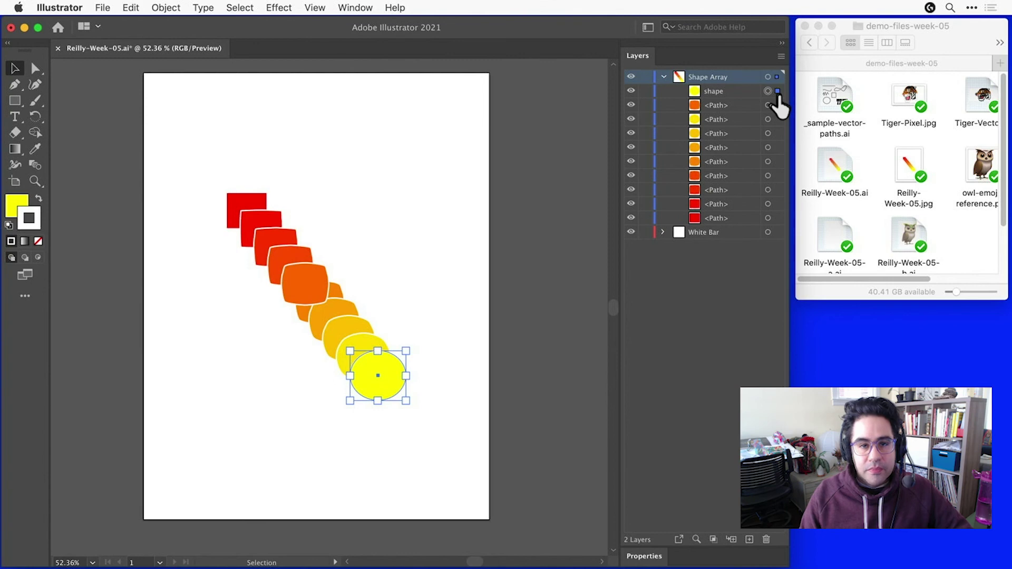
Step: Collapse Shape Array so only Shape Array and White Bar are listed
{"action": "left_click", "coordinate": [664, 77]}
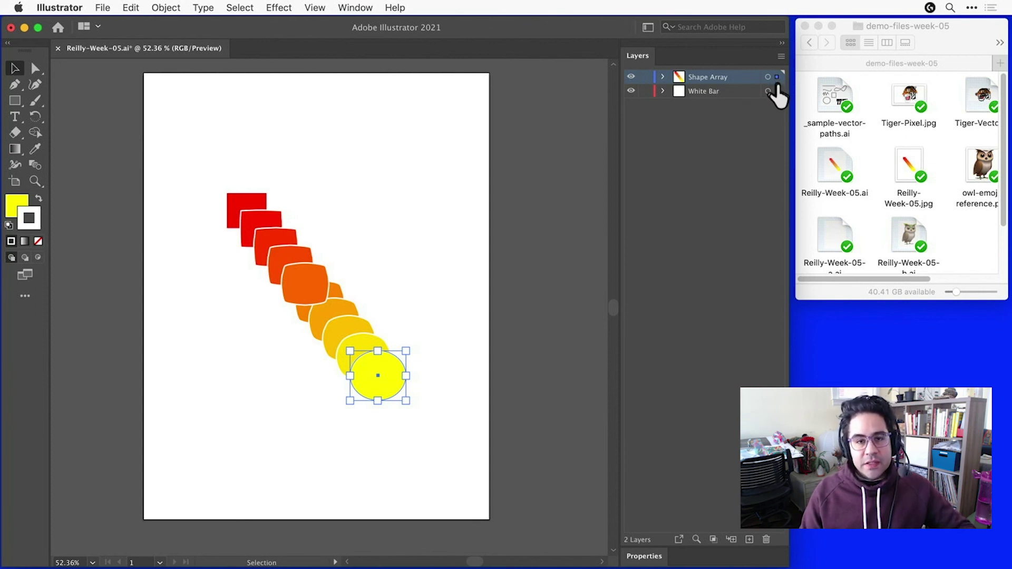
Step: Move the selected yellow circle from Shape Array into the White Bar layer, then stop targeting White Bar
{"action": "left_click", "coordinate": [777, 90], "text": "shift"}
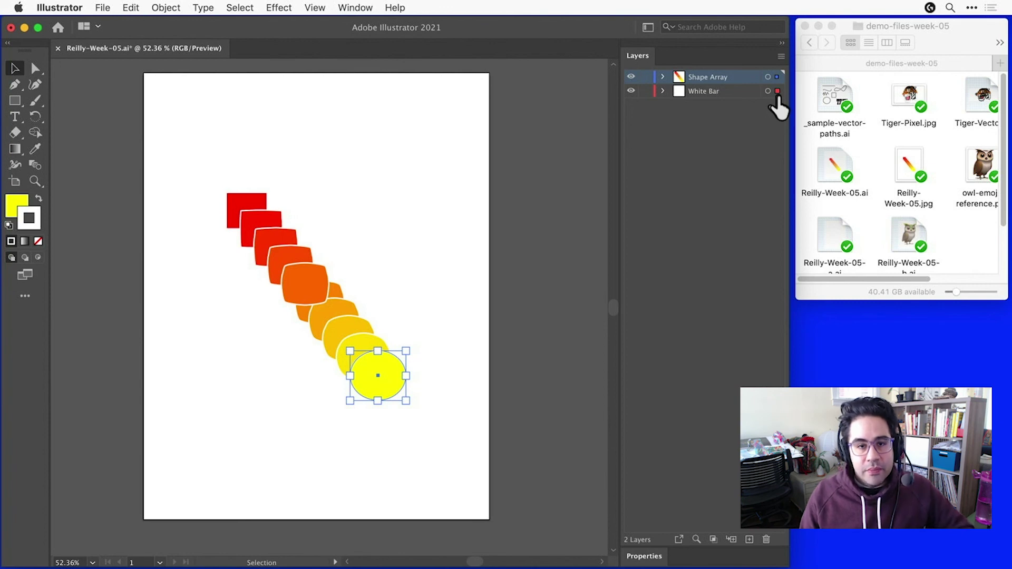
{"action": "left_click", "coordinate": [778, 93]}
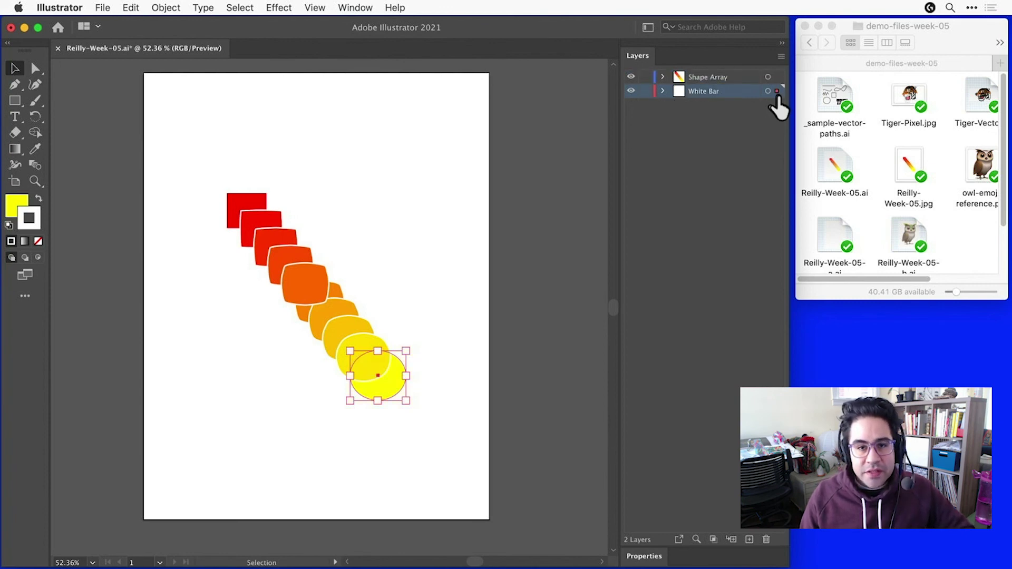
{"action": "left_click", "coordinate": [735, 161]}
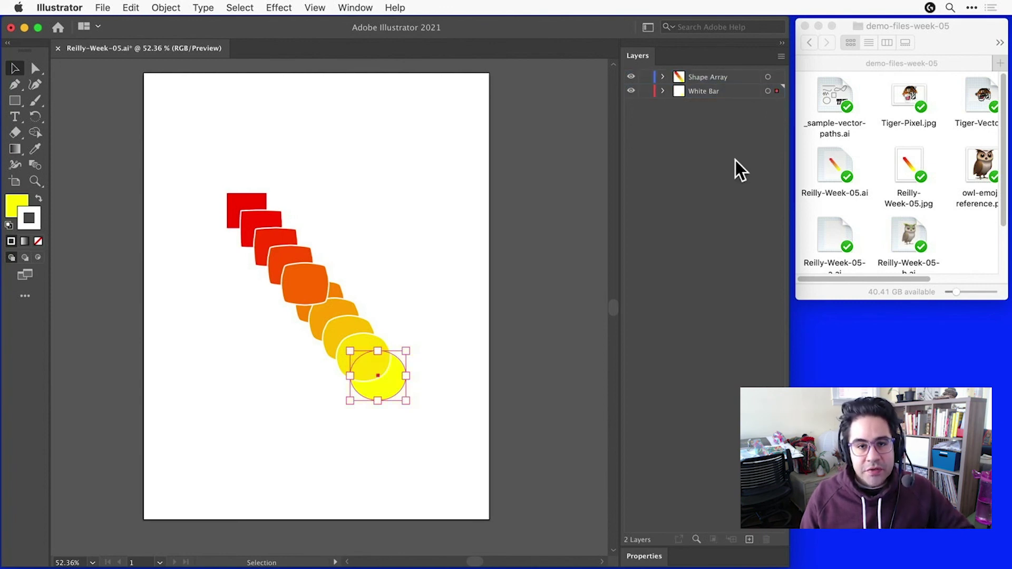